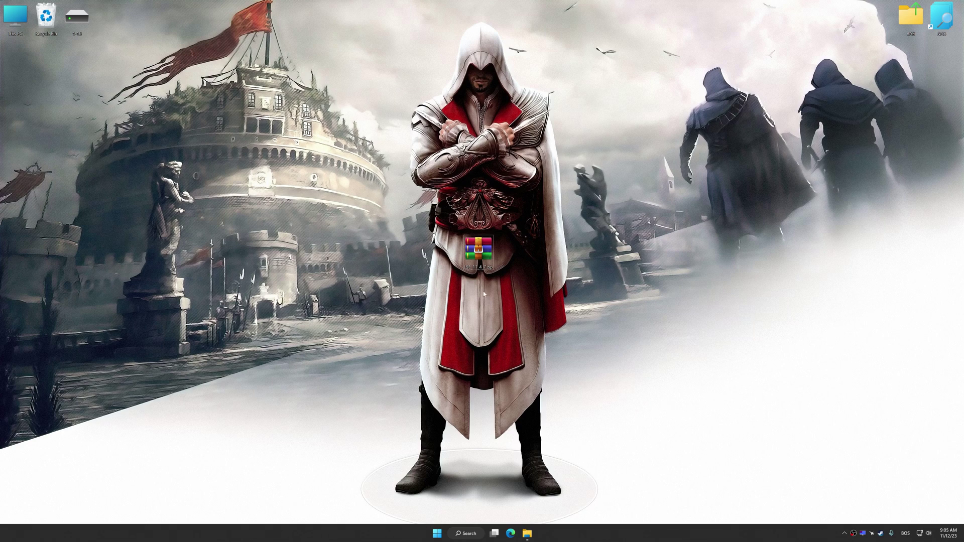
Extract the downloaded Low Specs Experience zip onto the desktop with WinRAR's Extract Here.
right_click(475, 246)
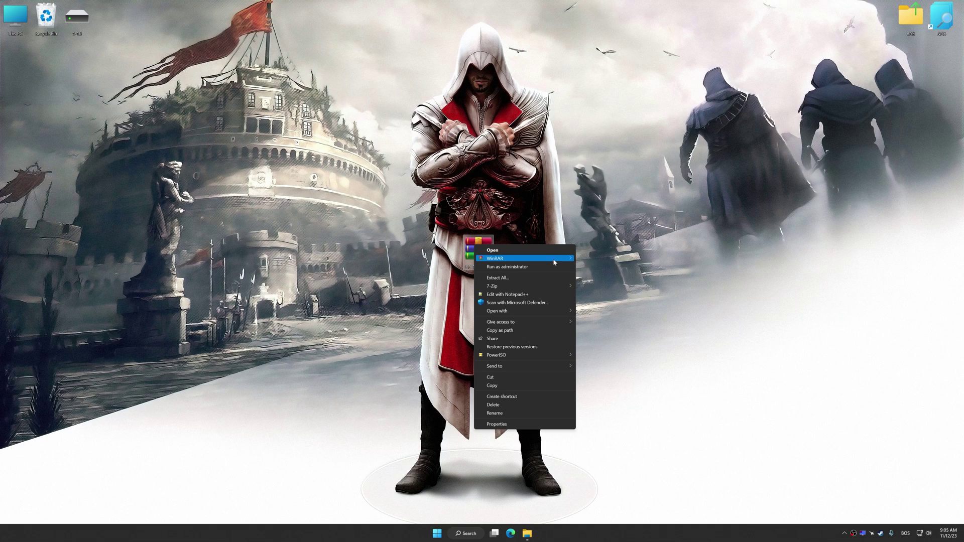
mouse_move(552, 258)
click(602, 278)
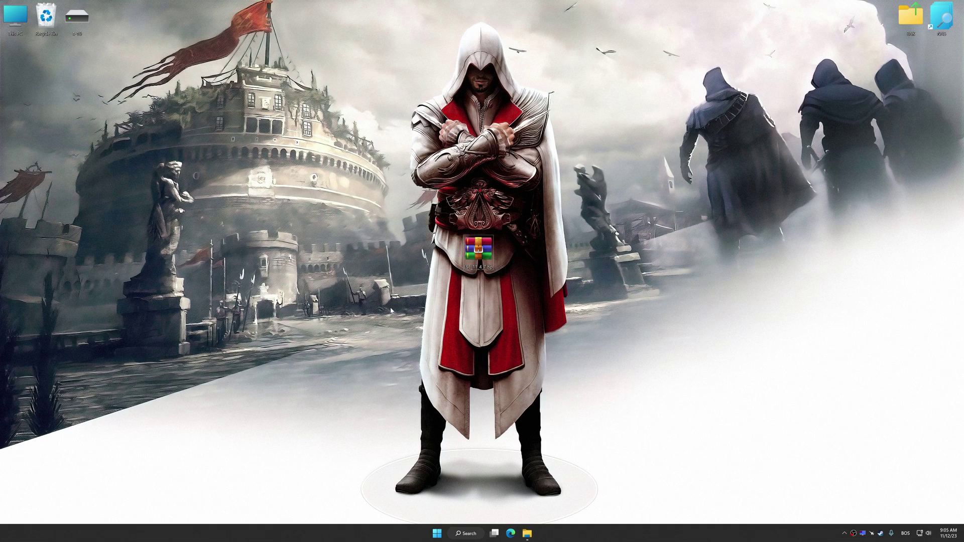
Run LowSpecsExperienceSetup.exe and install with the license accepted and both desktop shortcuts.
click(24, 221)
double_click(24, 221)
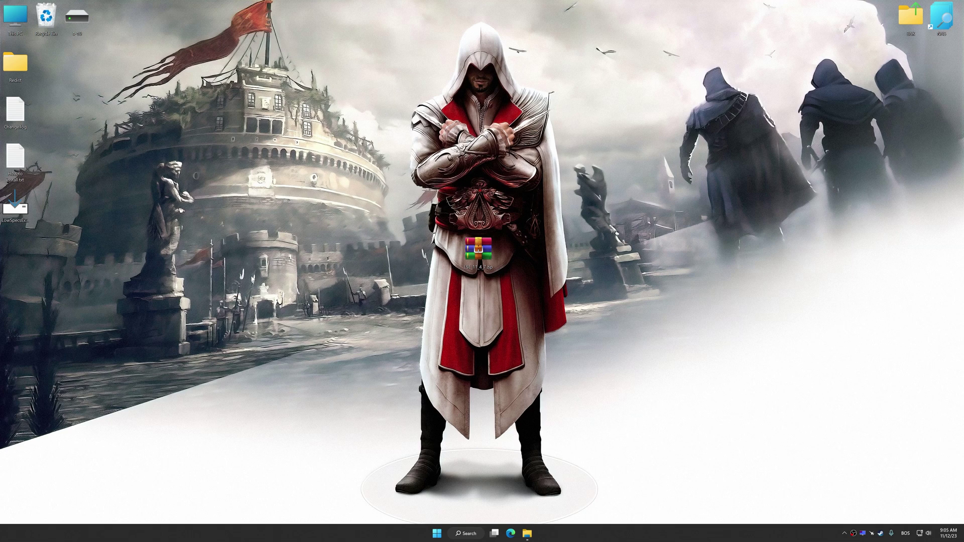
click(544, 337)
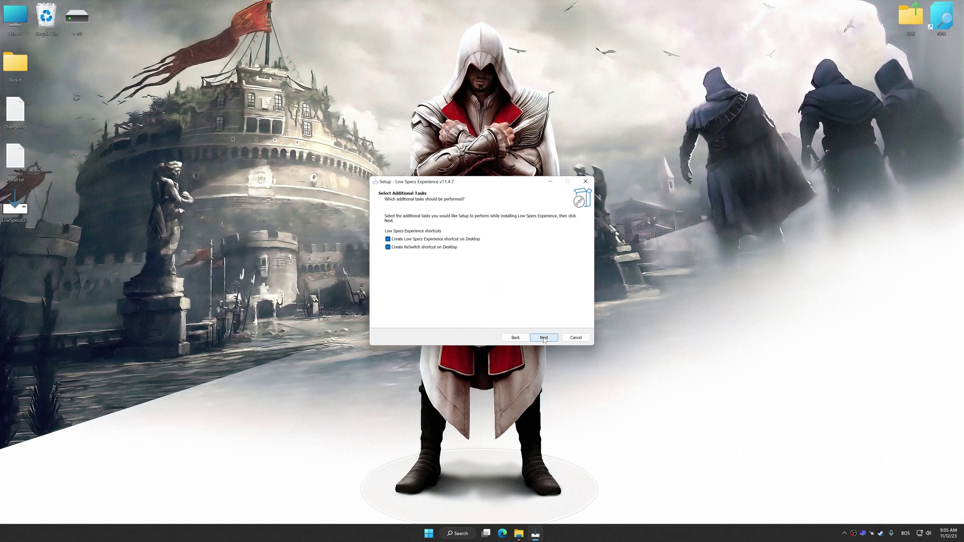
click(544, 337)
click(543, 337)
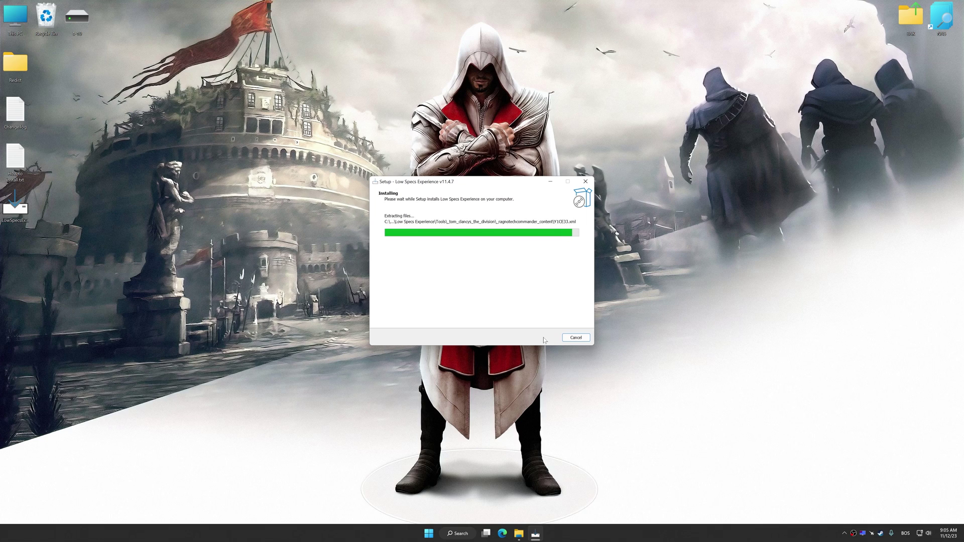
click(544, 337)
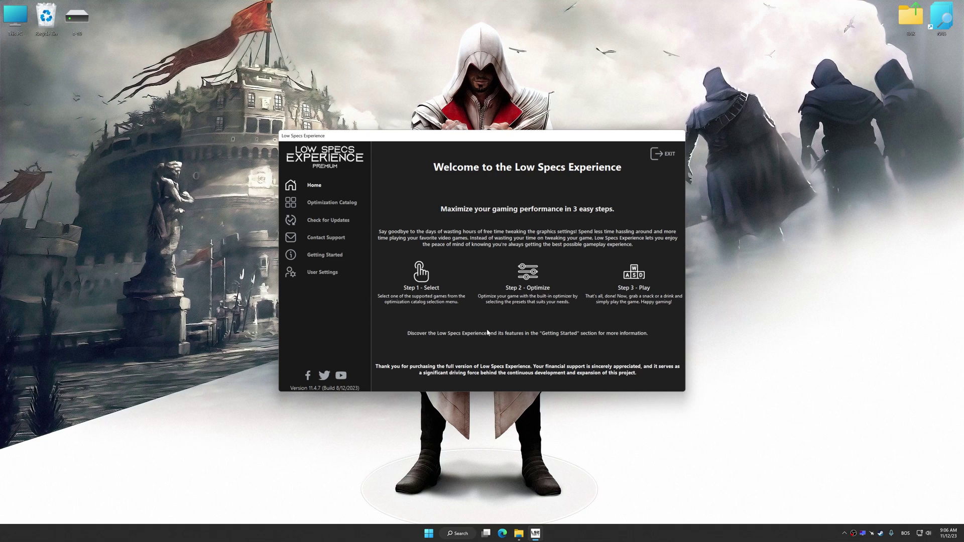
Choose Assassin's Creed: Brotherhood from the Optimization Catalog's supported games list.
click(322, 202)
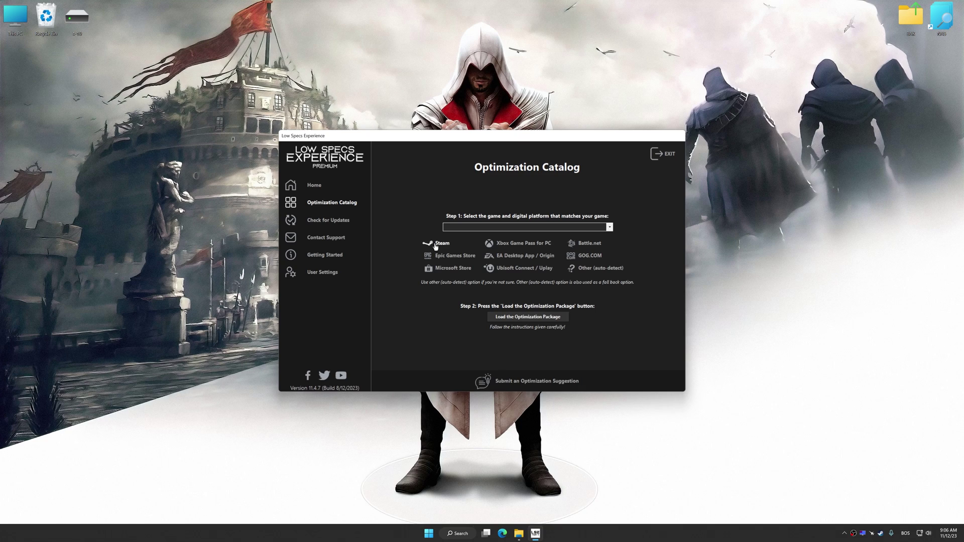
click(454, 247)
click(492, 227)
scroll(493, 259, down, 2)
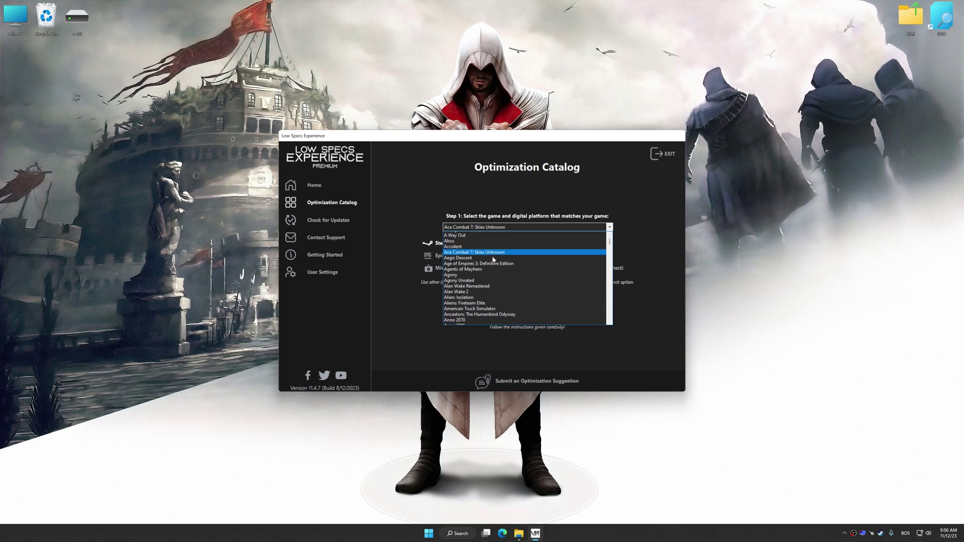
scroll(493, 259, down, 4)
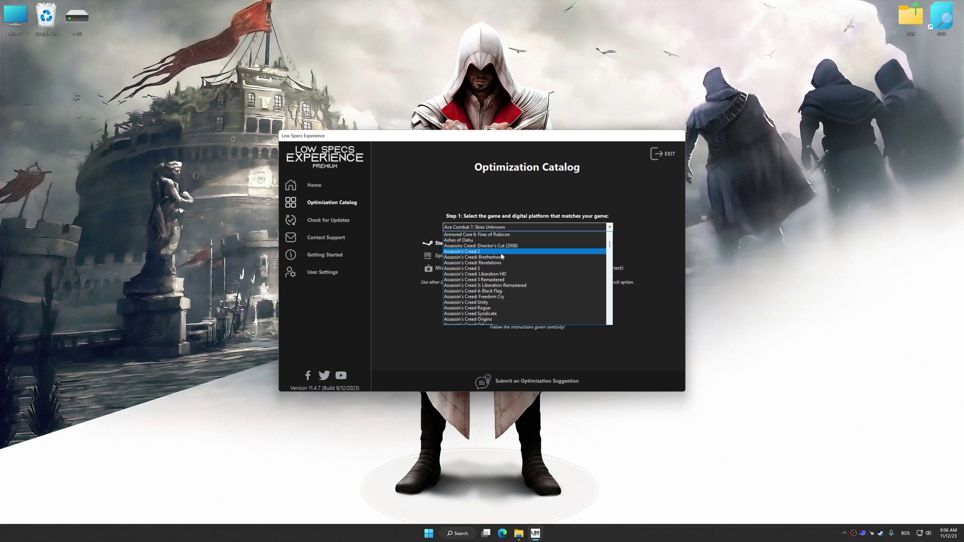
click(504, 261)
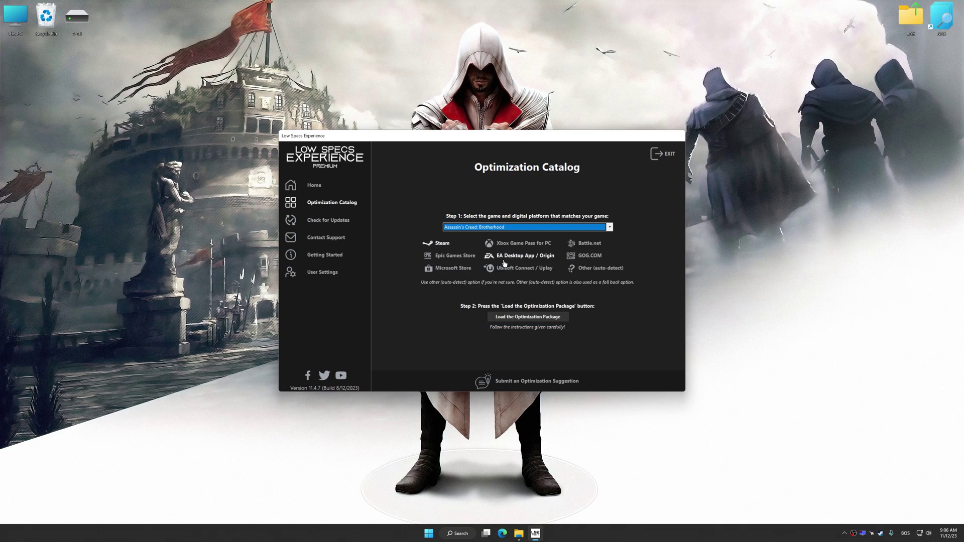
Load its optimization package, pointing to the game's installation folder and accepting the supported version.
click(530, 317)
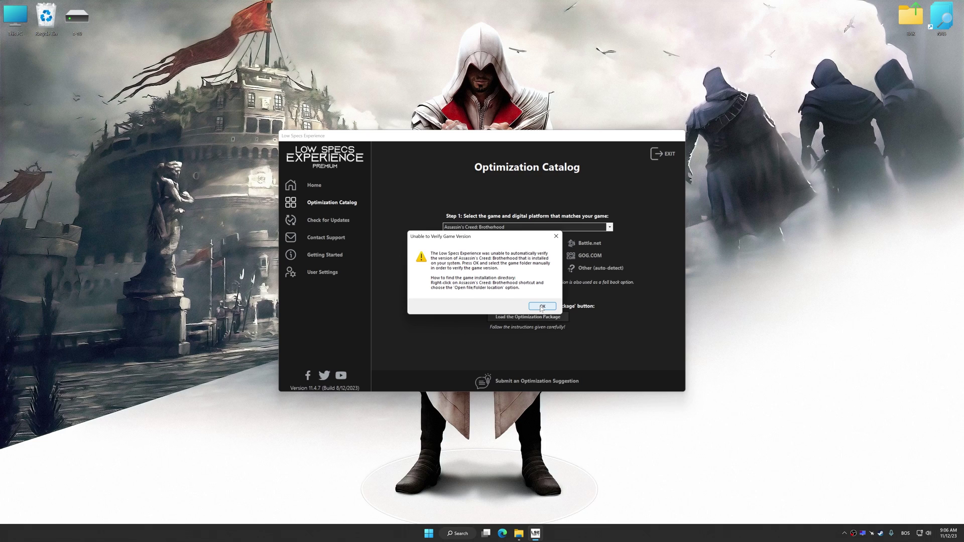
click(541, 307)
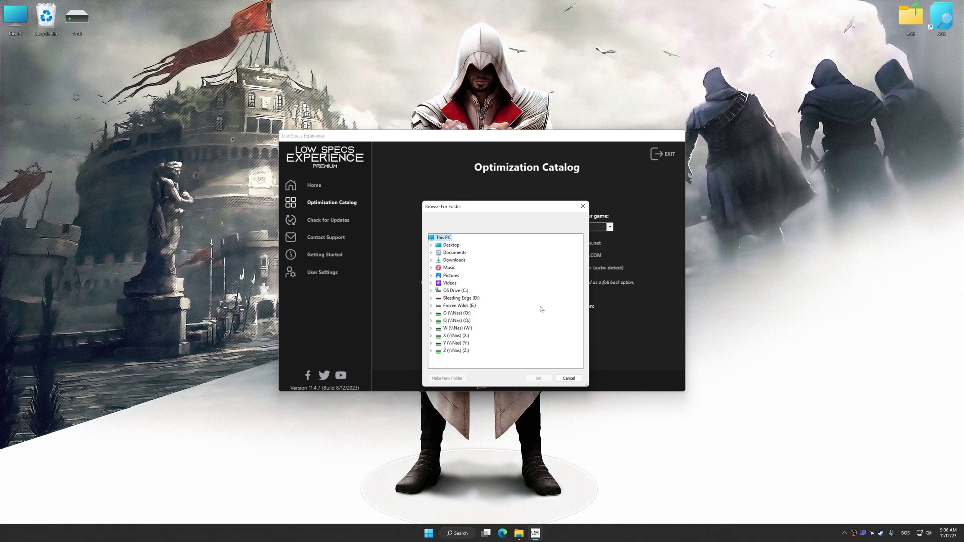
click(538, 378)
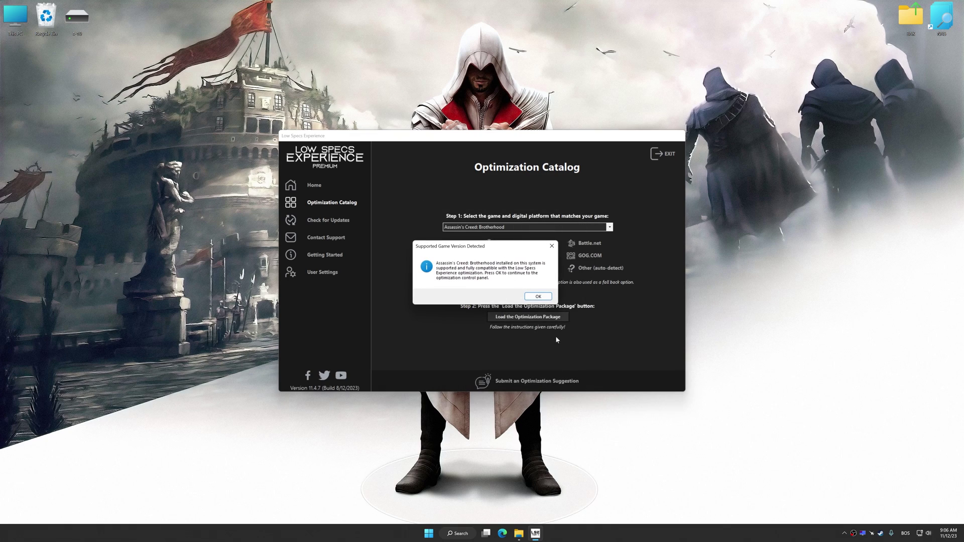
click(536, 298)
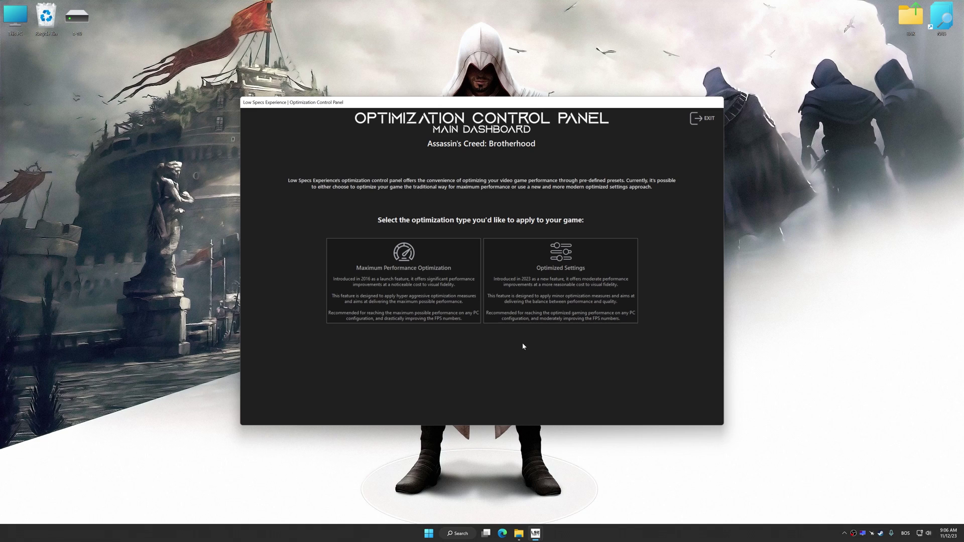
Execute the Balanced preset at 5120 x 2880 resolution and dismiss the known issues notice.
click(489, 307)
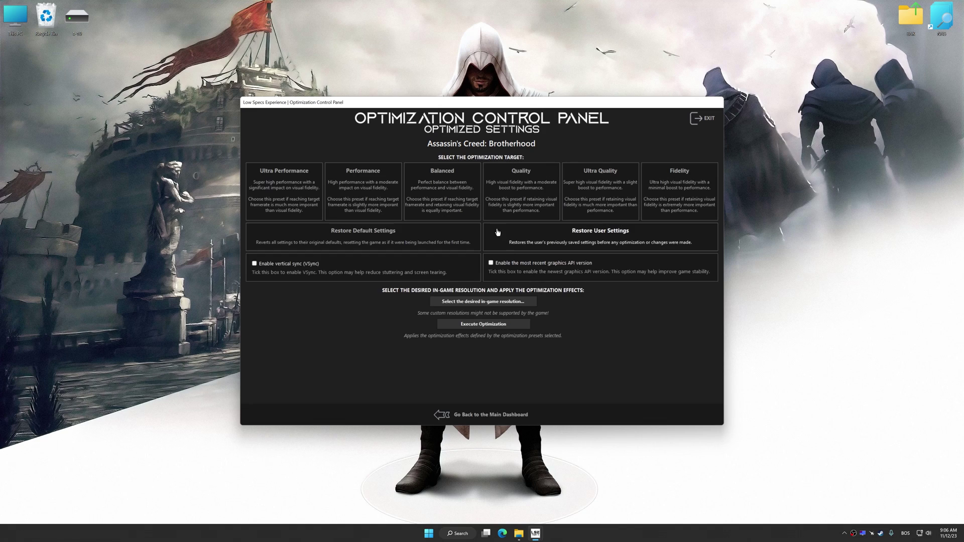
click(455, 195)
click(477, 301)
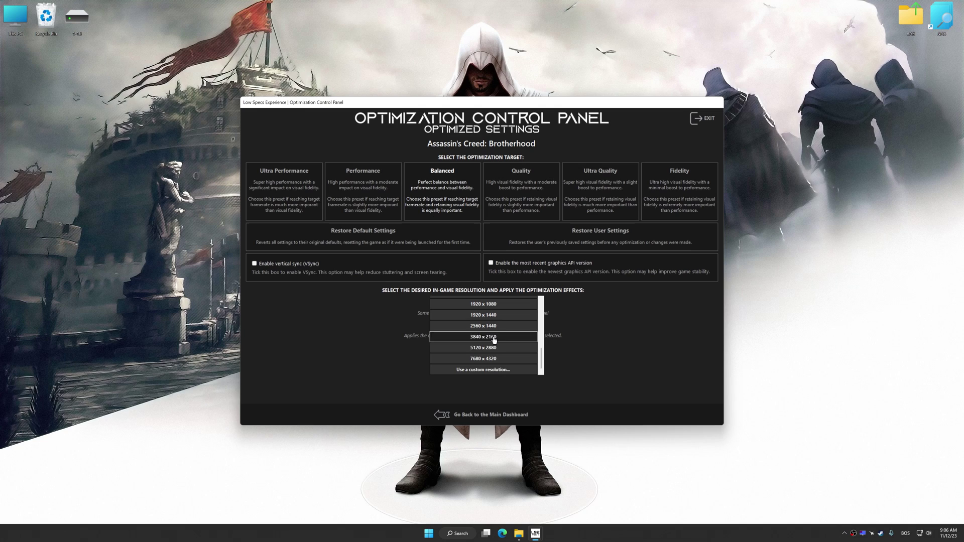
click(483, 348)
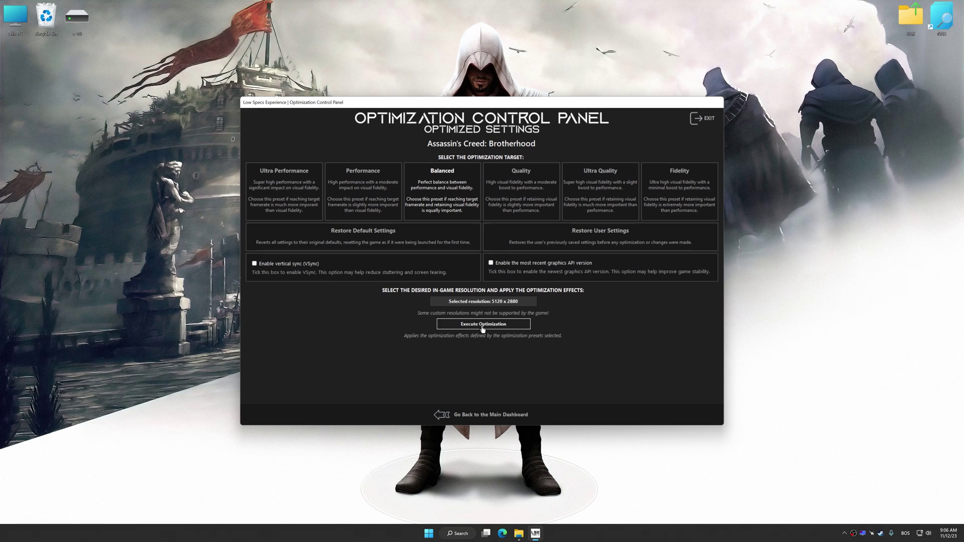
click(483, 327)
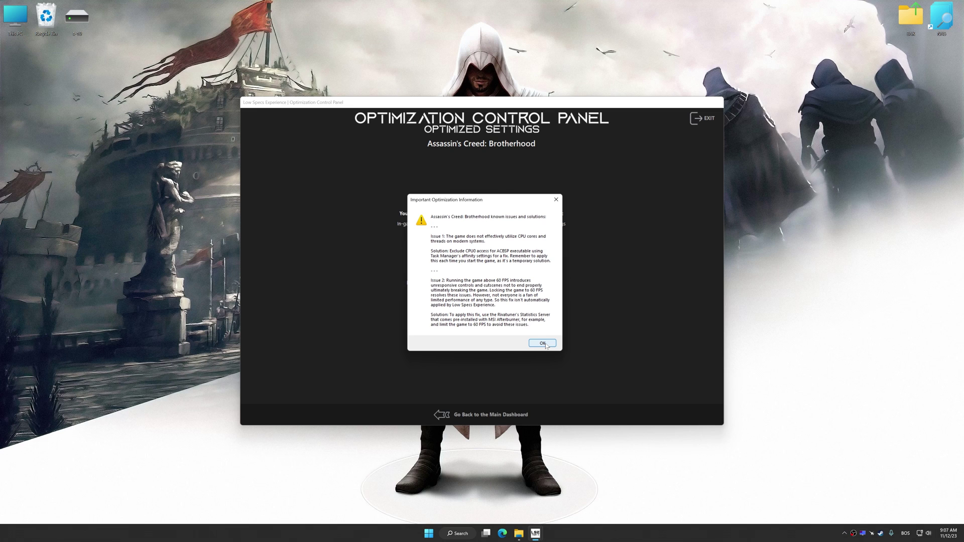
click(545, 344)
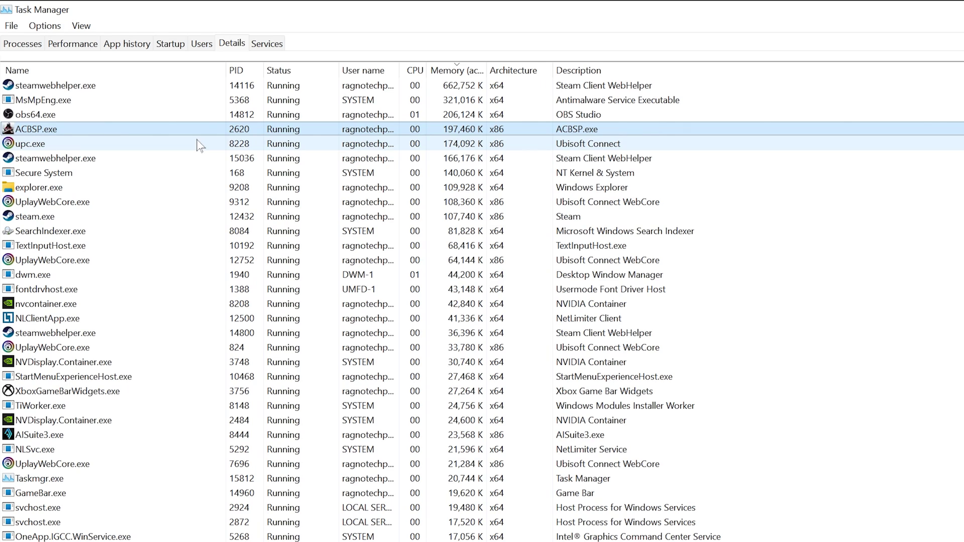
Untick CPU 0 in ACBSP.exe's processor affinity from the Details tab.
right_click(80, 132)
click(148, 216)
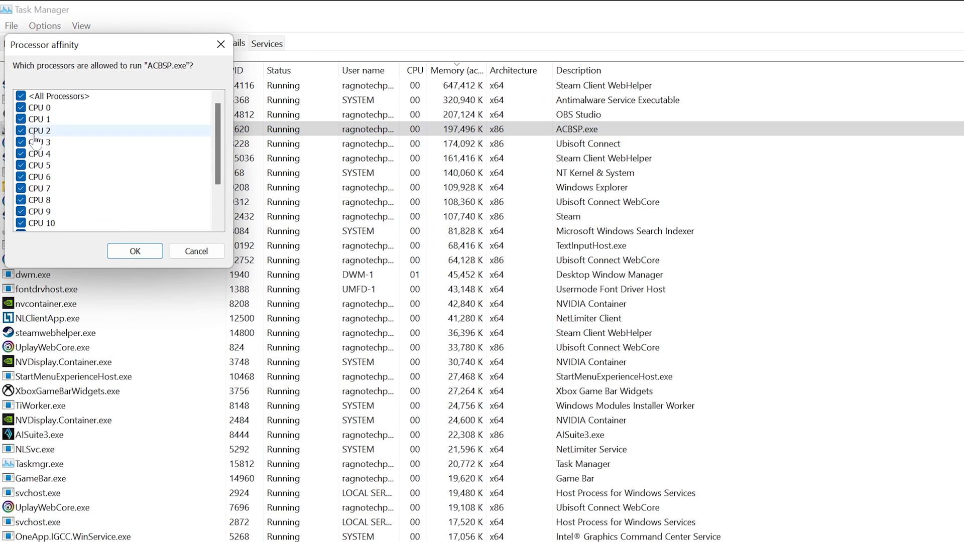
click(22, 108)
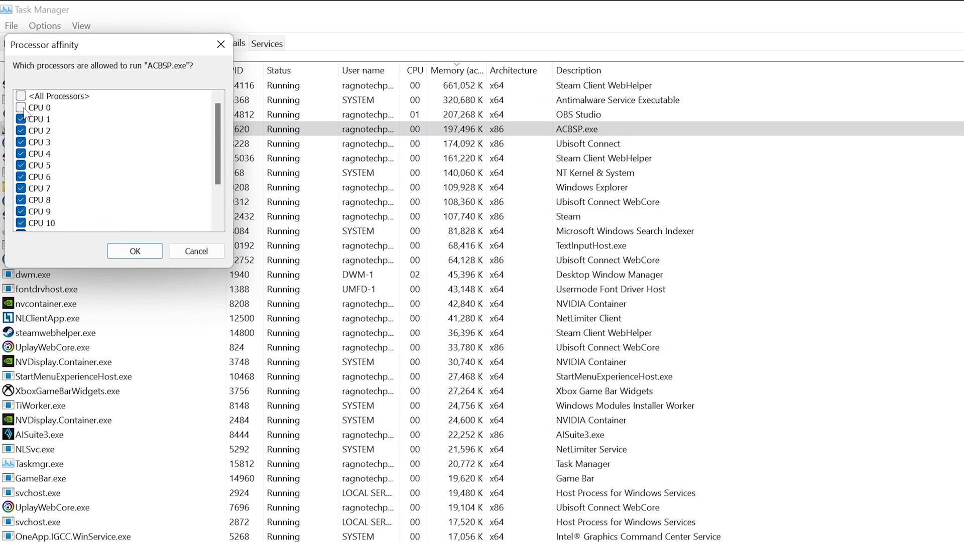
click(135, 251)
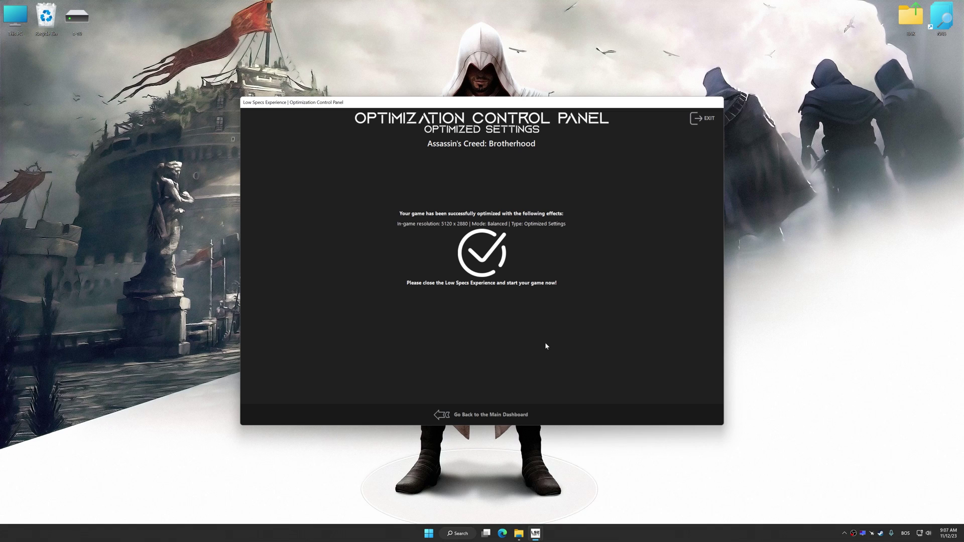
From the main dashboard's Optimized Settings, choose Restore User Settings and confirm with Yes.
click(496, 407)
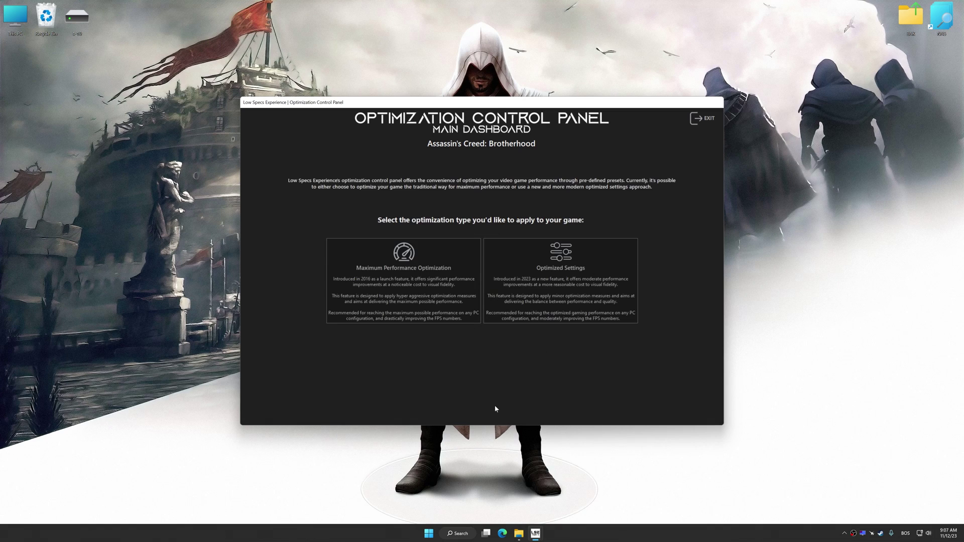
click(545, 301)
click(549, 249)
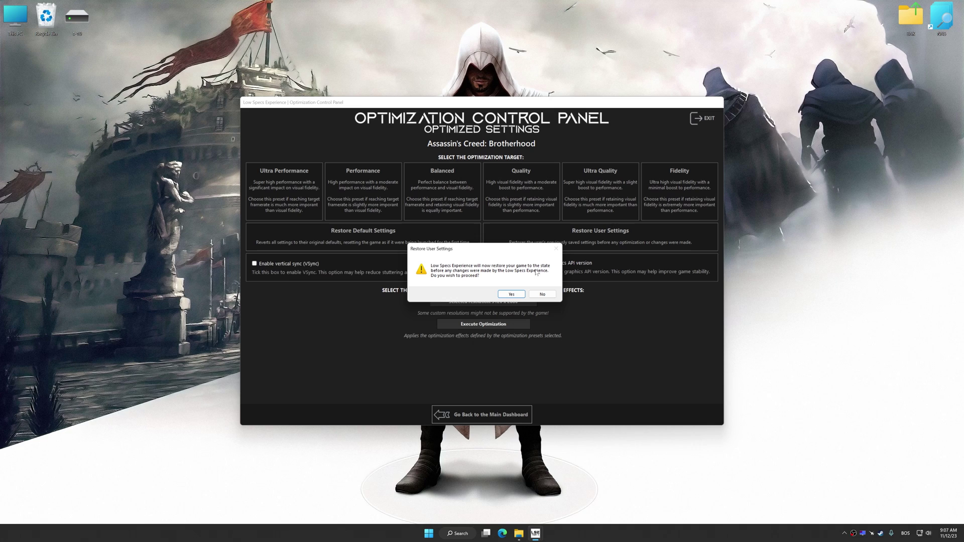
click(511, 294)
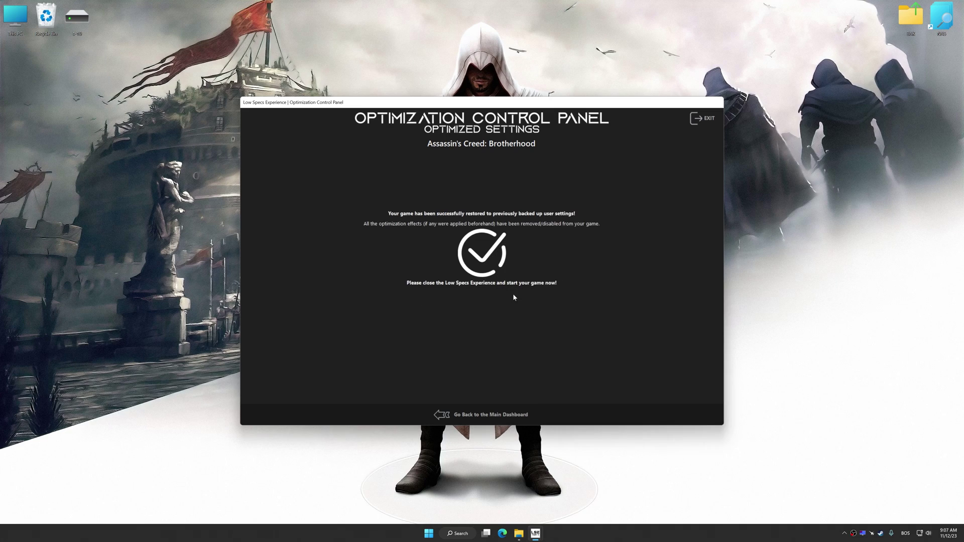